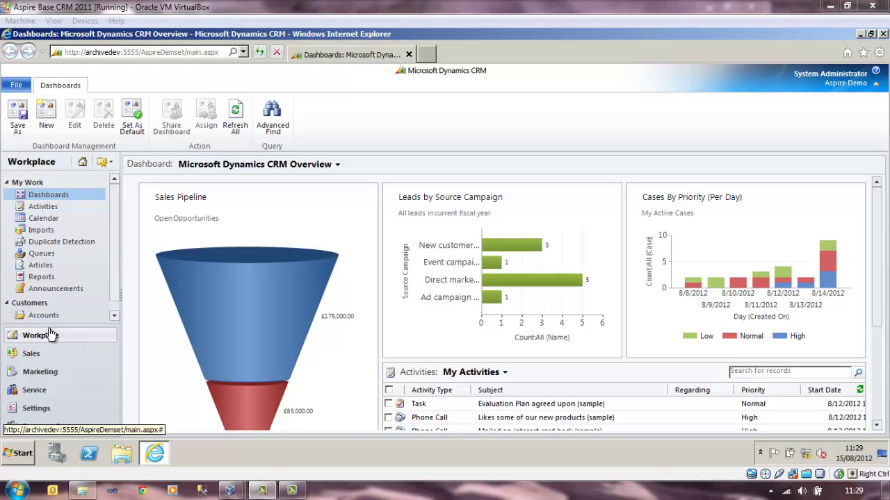
Step: Open the system customization solution from the Customizations area in Settings
click(42, 414)
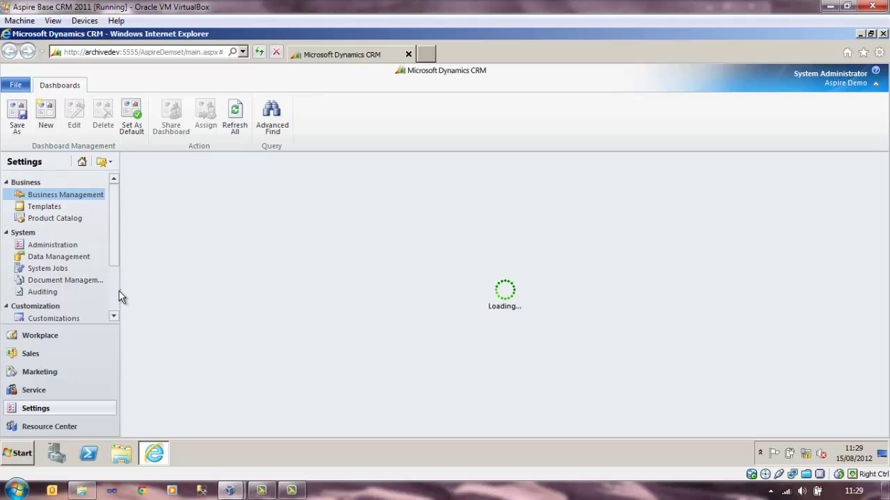
scroll(115, 299, down, 3)
click(33, 244)
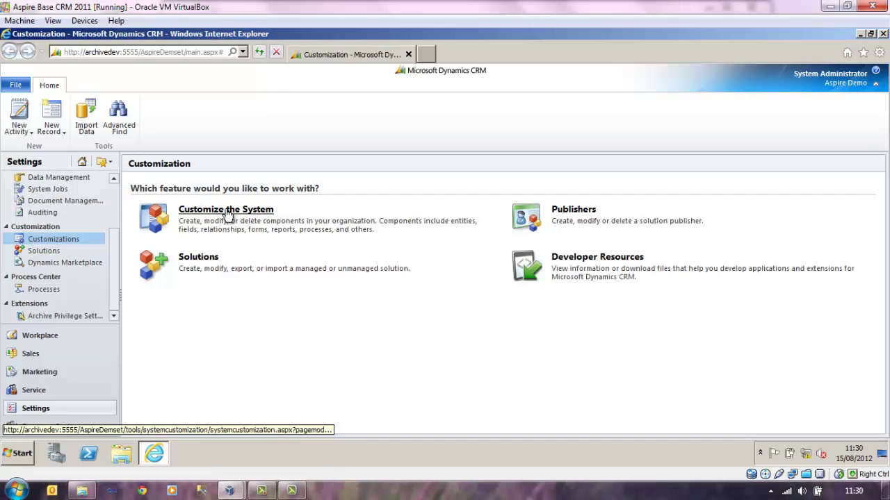
click(227, 210)
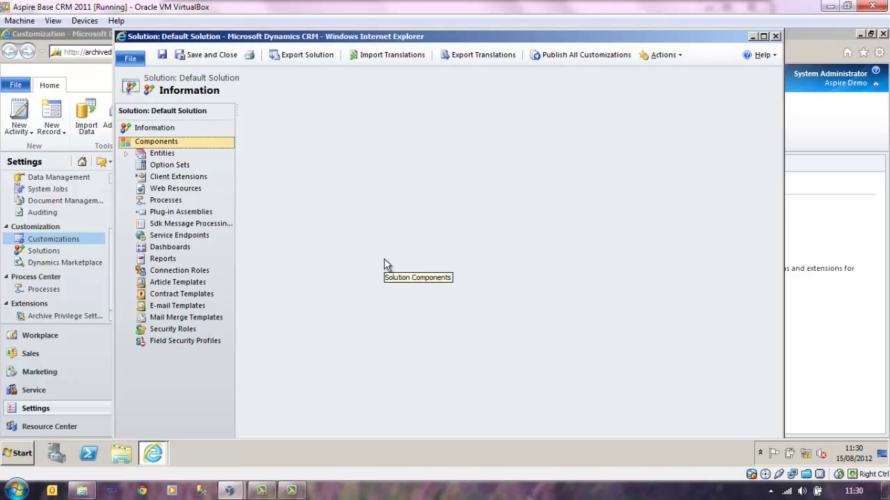
Step: Start creating a new field on the User entity in the Default Solution
click(129, 154)
drag(228, 211, 240, 422)
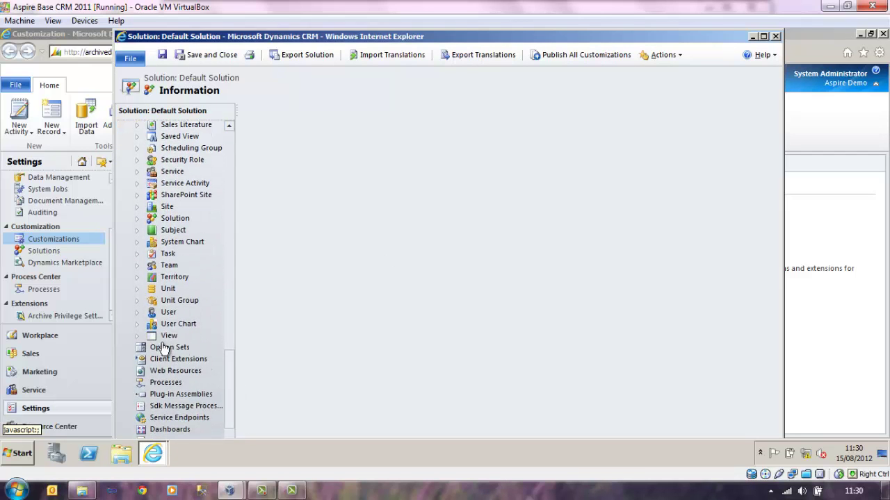
click(139, 313)
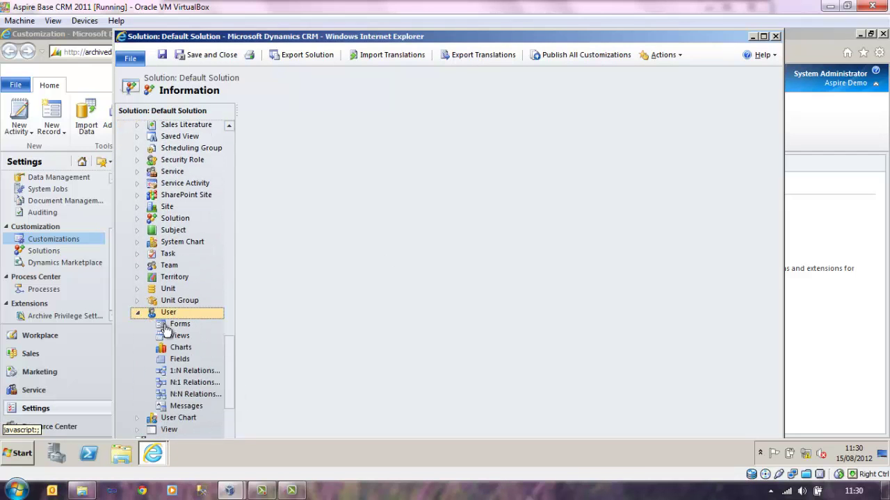
click(179, 360)
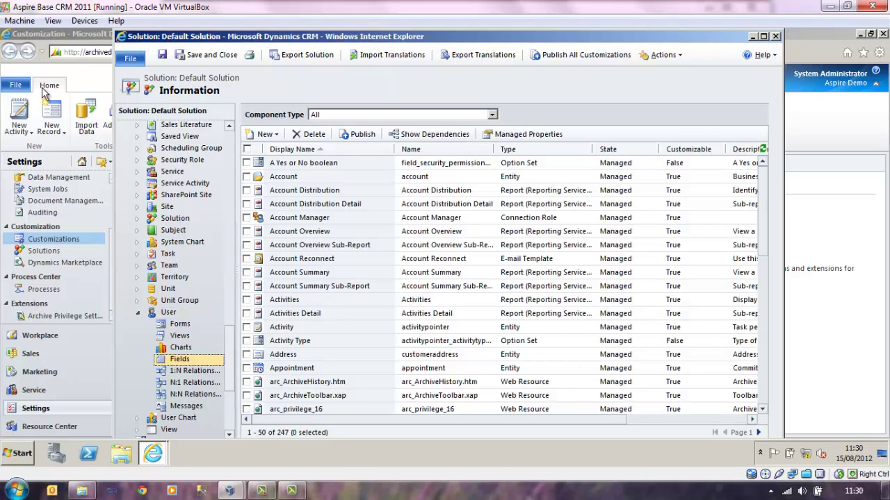
click(266, 136)
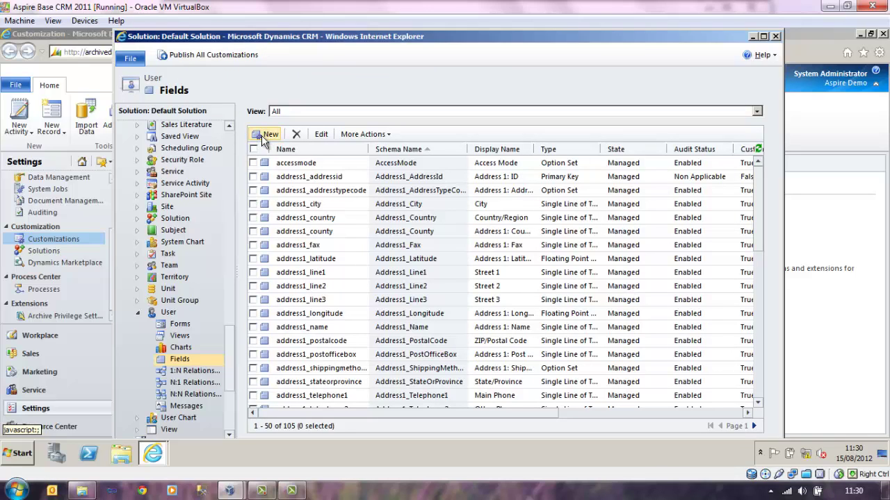
click(264, 138)
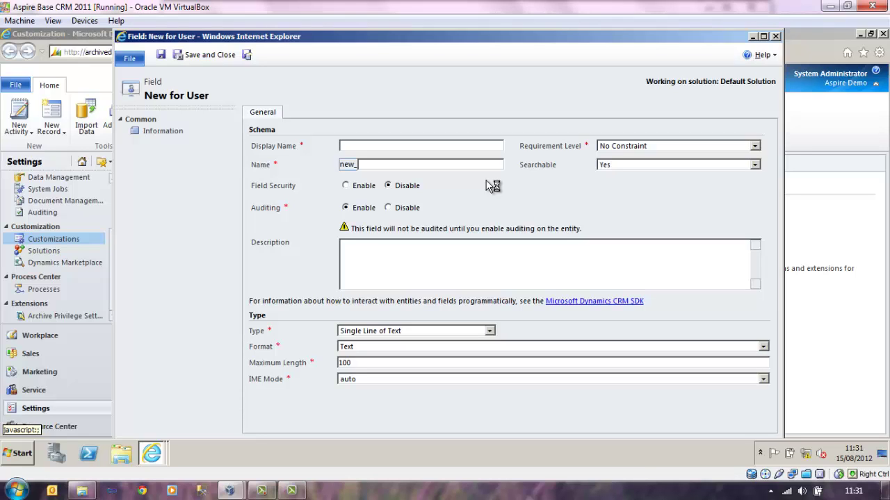
Step: Give the field the display name Archive Licence Type, requirement level Business Required and schema name new_archivelicencetype
text(chive Licence Type)
click(704, 146)
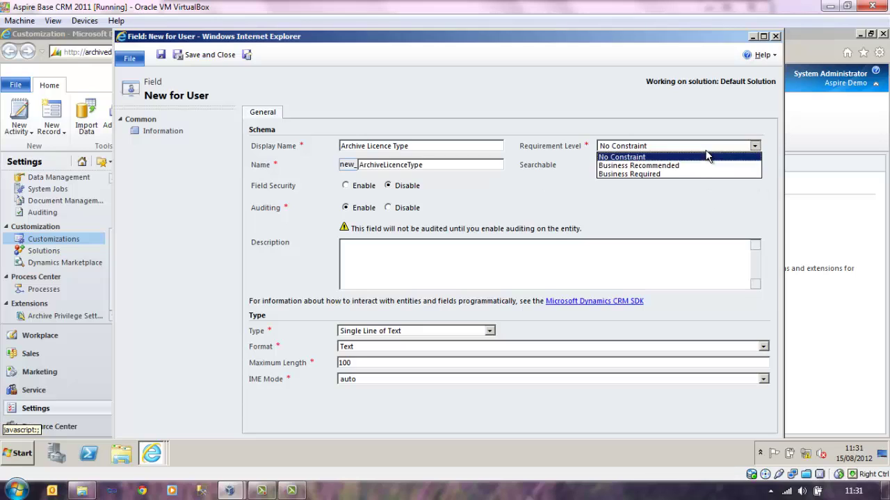
click(611, 175)
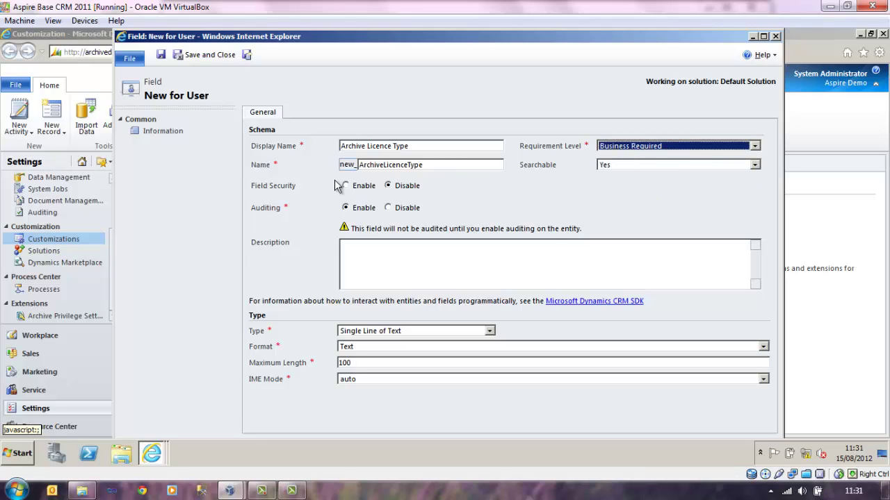
double_click(359, 164)
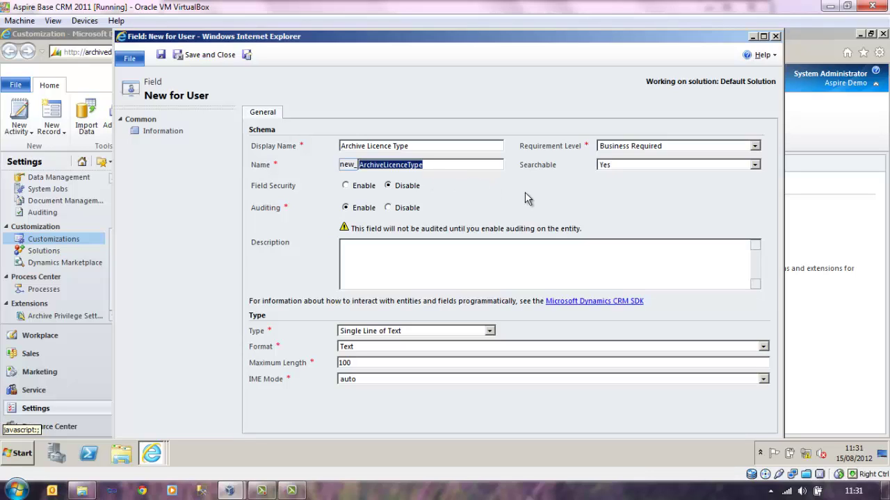
text(a)
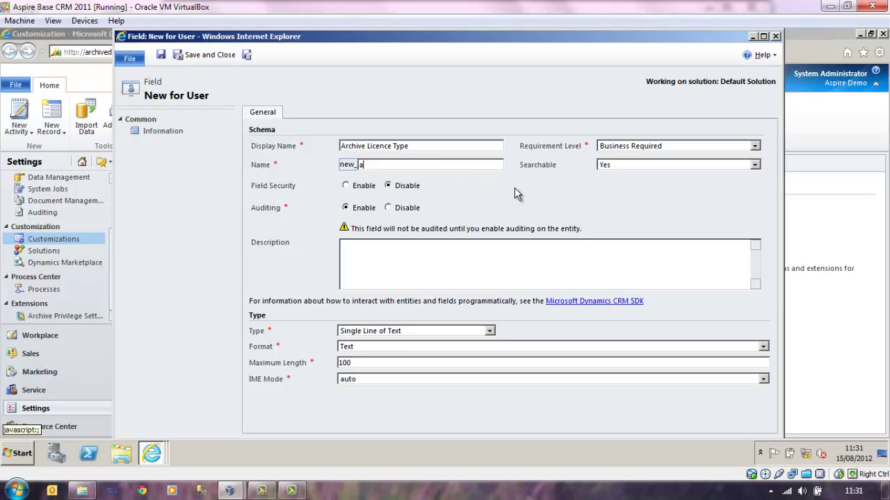
text(rchivelicencetype)
Step: Enter "The Archive licence for the user" as the field's description
click(397, 276)
text(The li)
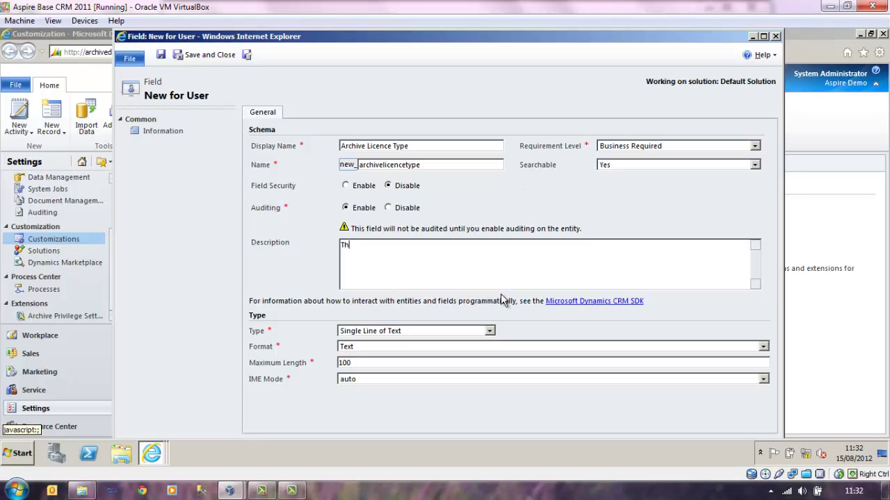
key(BackSpace)
key(BackSpace)
text(Archive licence for the user)
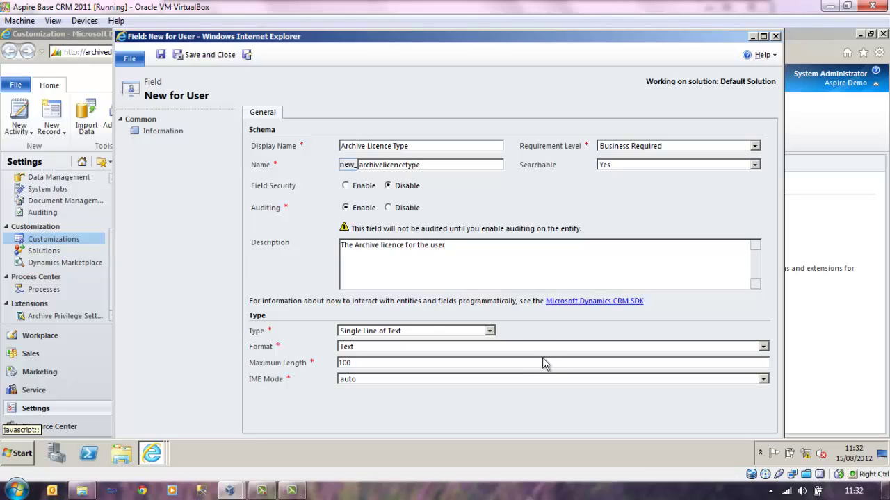
Step: Set the field's type to Option Set and maximize the field window
click(490, 332)
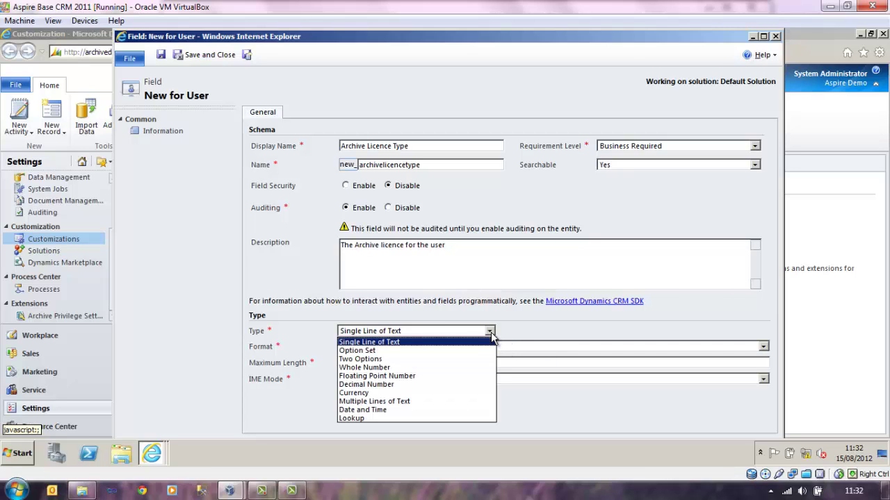
click(450, 352)
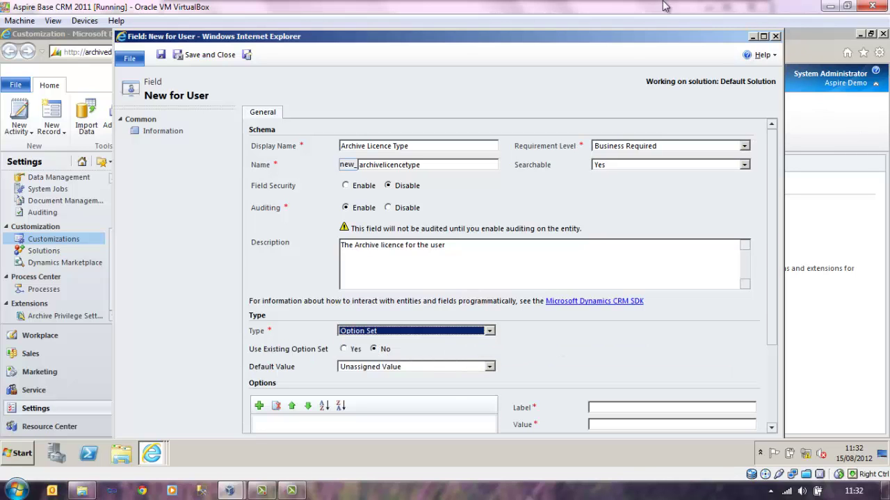
click(763, 36)
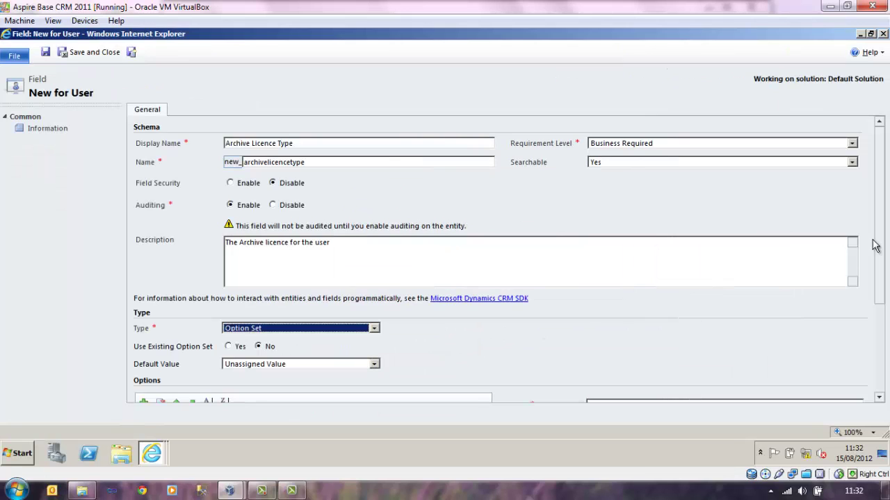
Step: Add an option labelled Full with the value 1000, accepting a value outside the solution's prefix range
drag(877, 247, 884, 344)
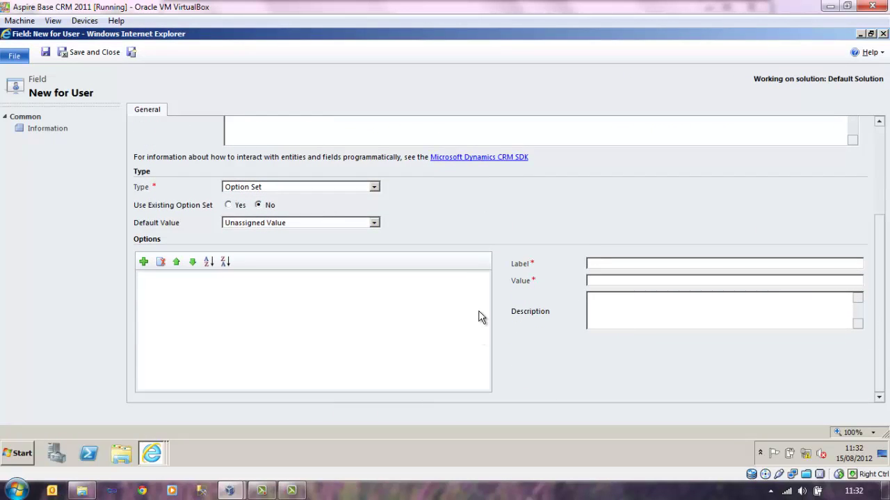
click(143, 261)
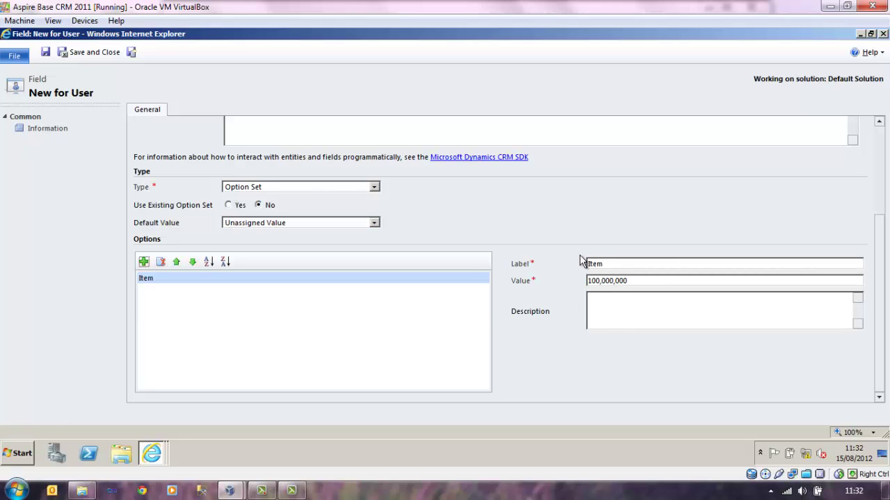
click(629, 267)
text(F)
key(ctrl+a)
text(Fu;l)
key(BackSpace)
key(BackSpace)
text(ll)
key(Tab)
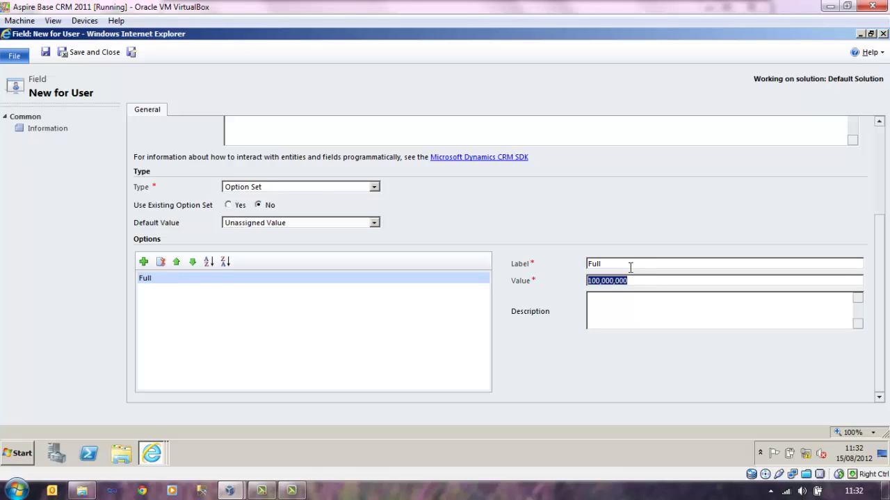
text(1000)
click(143, 263)
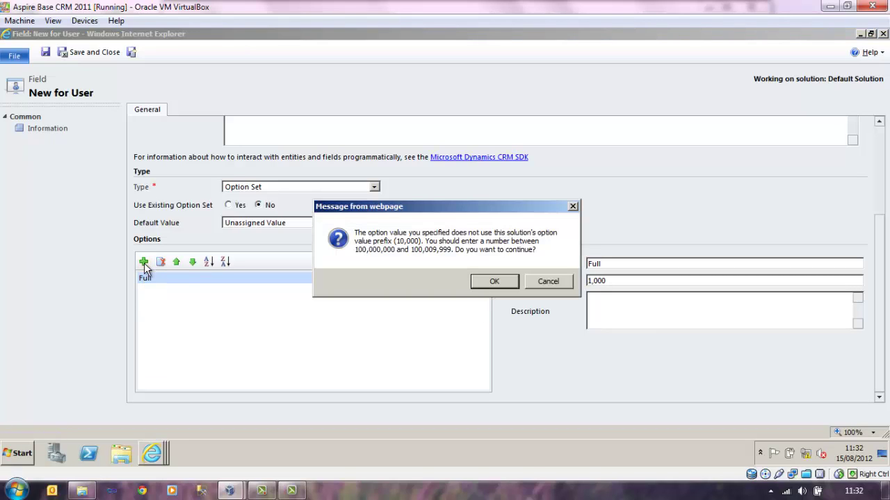
click(494, 280)
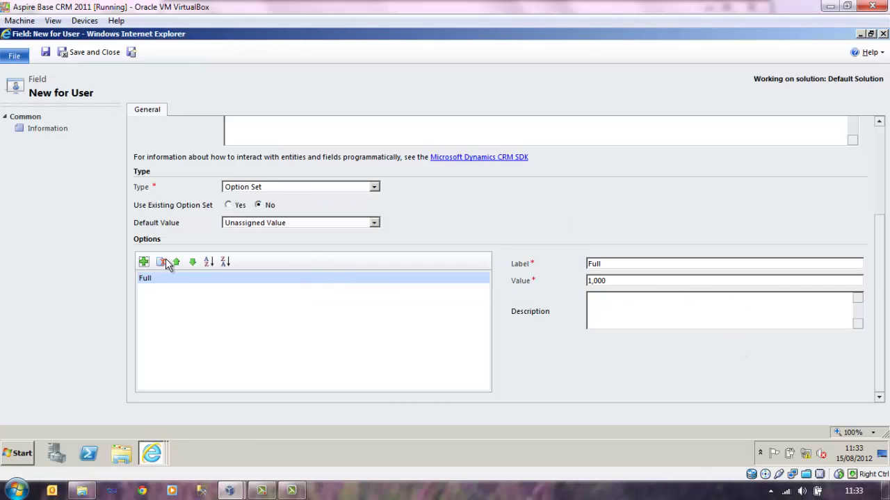
Step: Add a second option labelled Import with the value 800, accepting the non-prefixed value
click(144, 261)
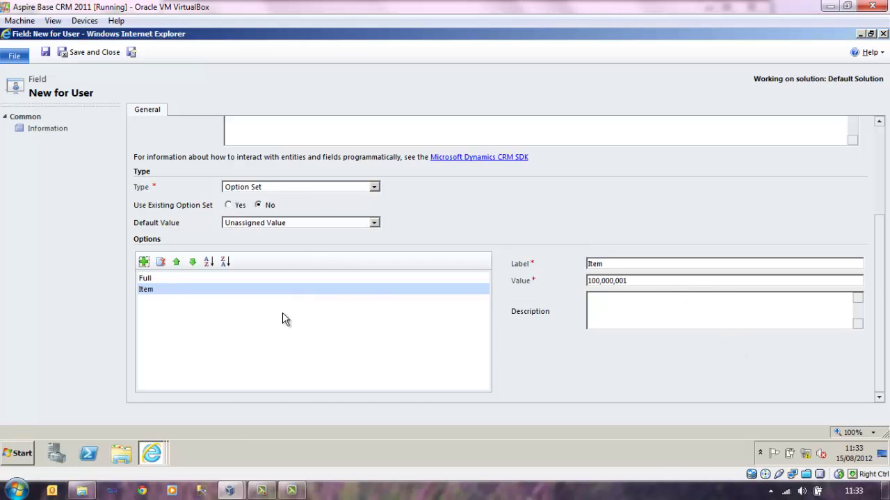
double_click(602, 263)
text(Import)
key(Tab)
text(800)
click(621, 309)
click(489, 282)
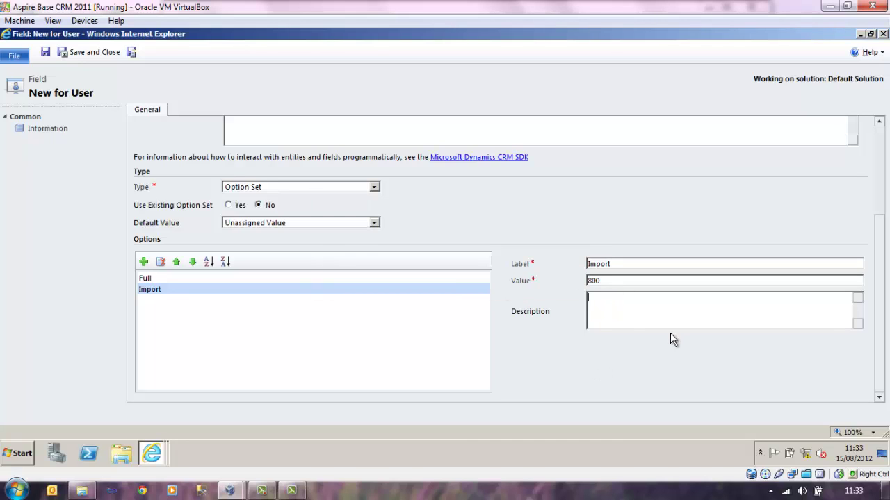
Step: Add a third option labelled Readonly with the value 750, accepting the non-prefixed value
click(145, 265)
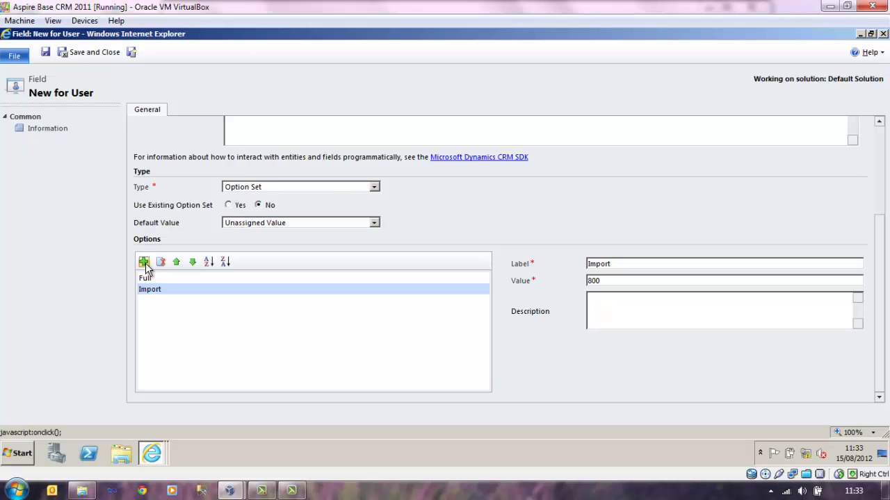
double_click(605, 264)
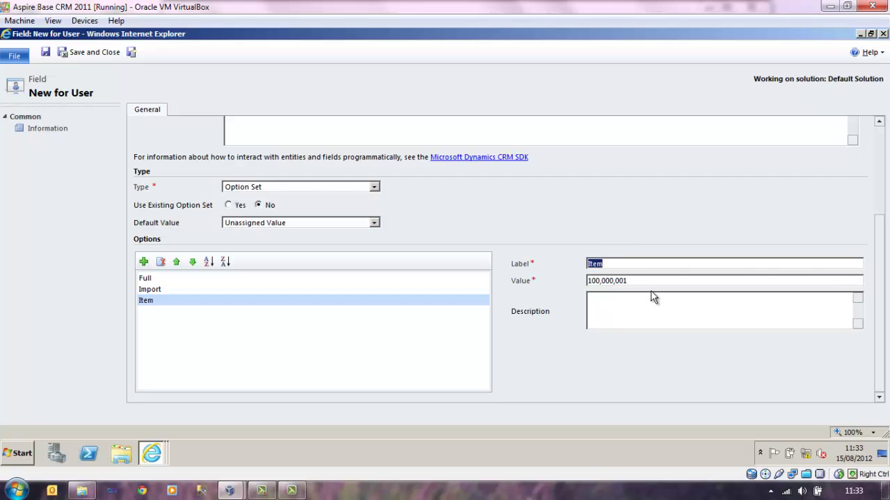
text(Readonly)
click(669, 290)
drag(628, 281, 375, 259)
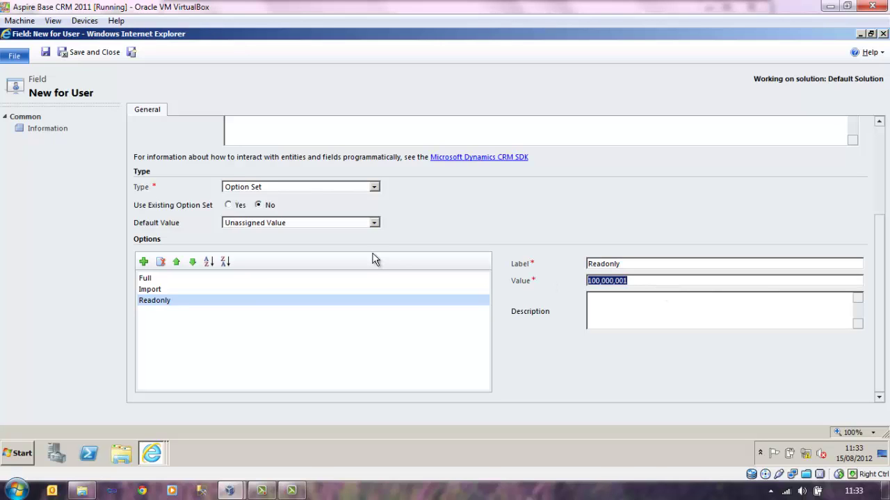
text(750)
click(718, 306)
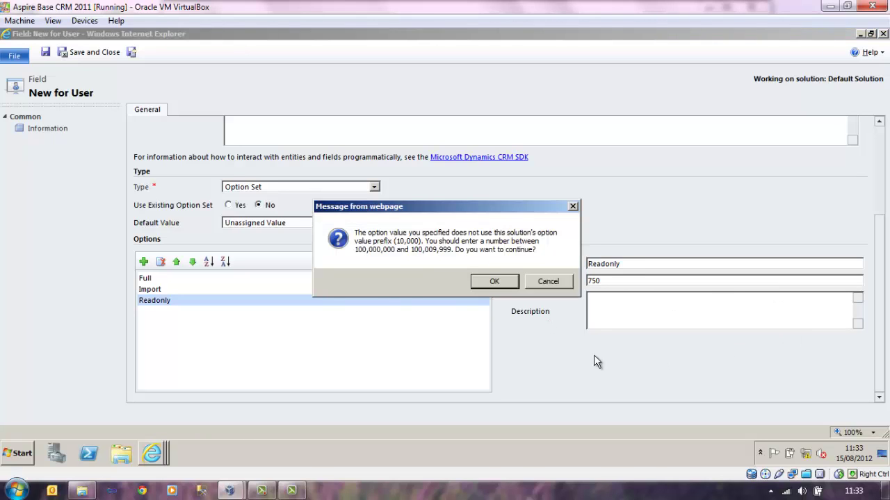
click(490, 277)
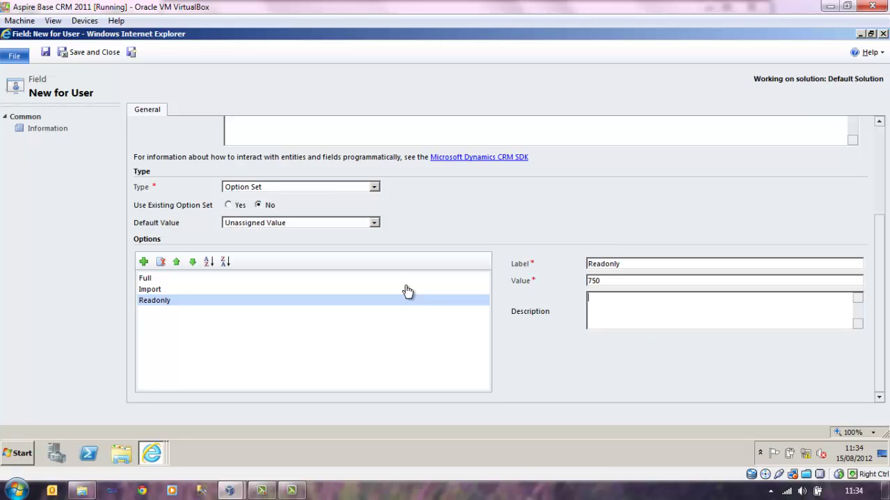
Step: Add a fourth option labelled ESS Update with the value 500, accepting the non-prefixed value
click(143, 262)
click(625, 266)
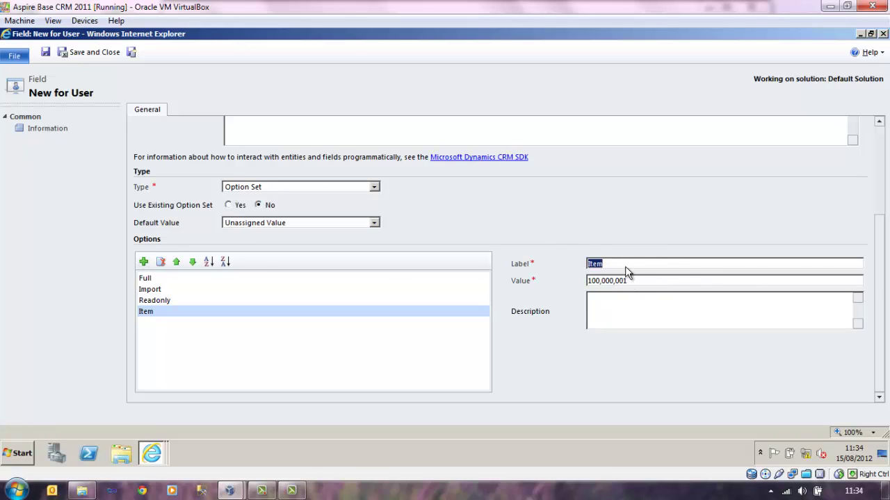
text(ESS Update)
key(Tab)
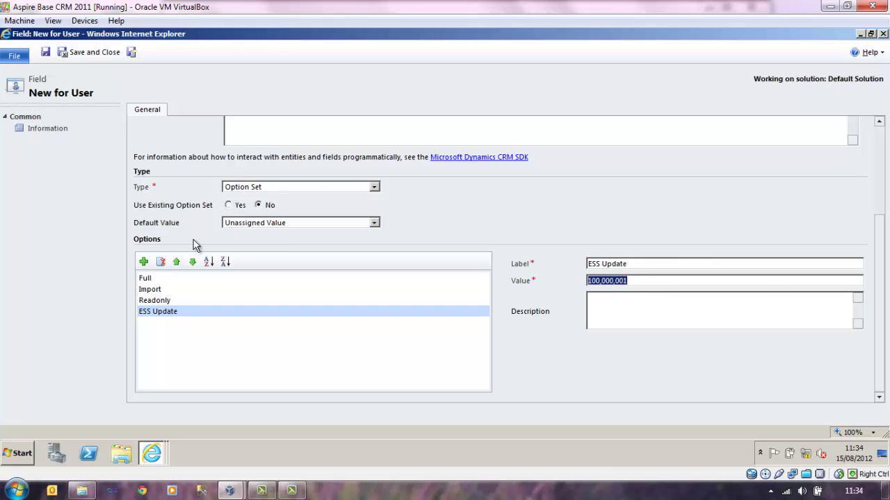
text(500)
click(629, 316)
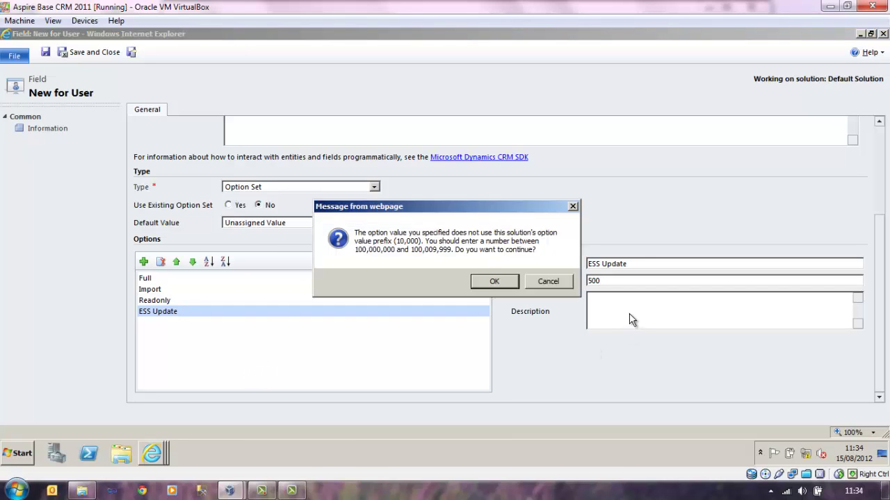
click(499, 280)
Step: Add a fifth option labelled ESS Readonly with the value 100, accepting the non-prefixed value
click(143, 262)
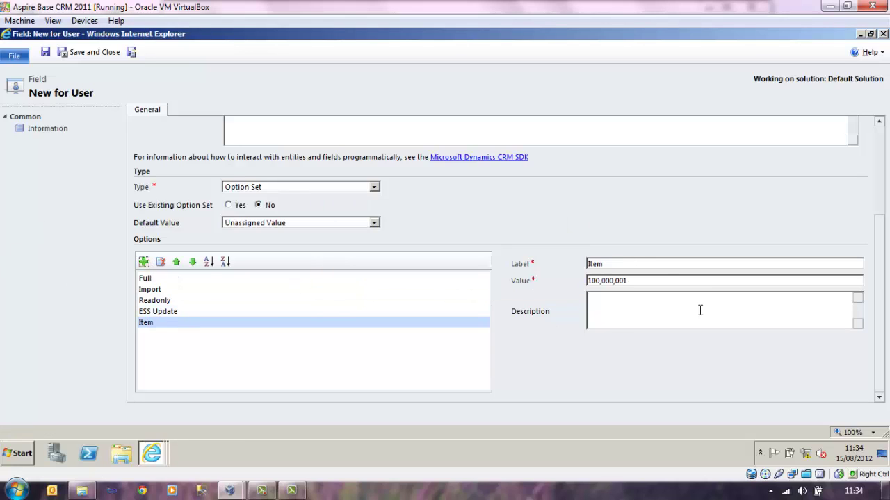
click(662, 267)
text(ESS Readonly)
key(Tab)
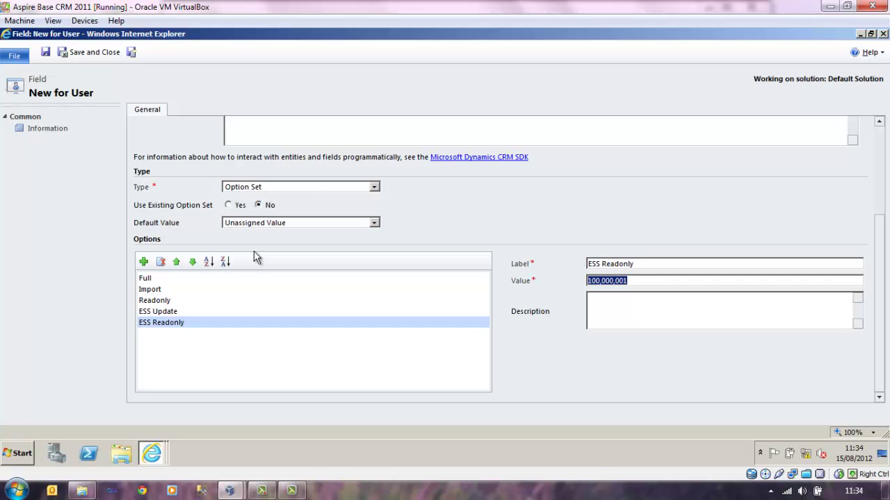
text(100)
click(646, 324)
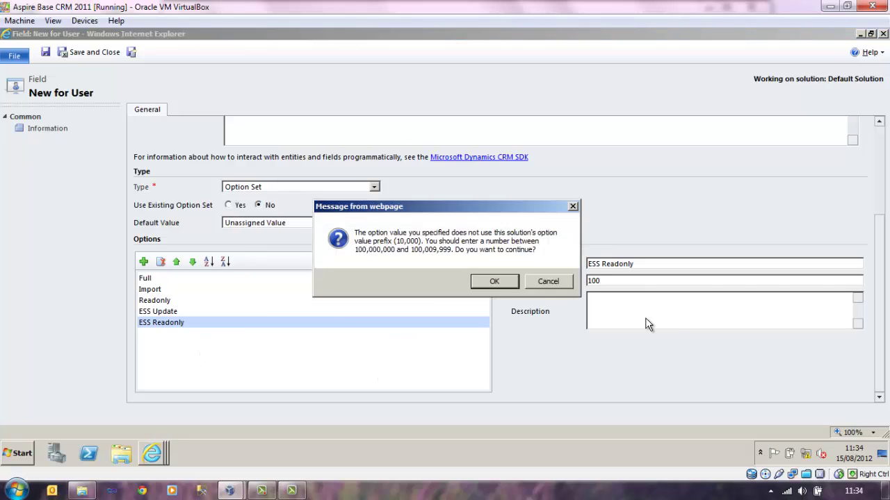
click(495, 281)
Step: Add a sixth option labelled No Licence with the value 0, accepting the non-prefixed value
click(144, 262)
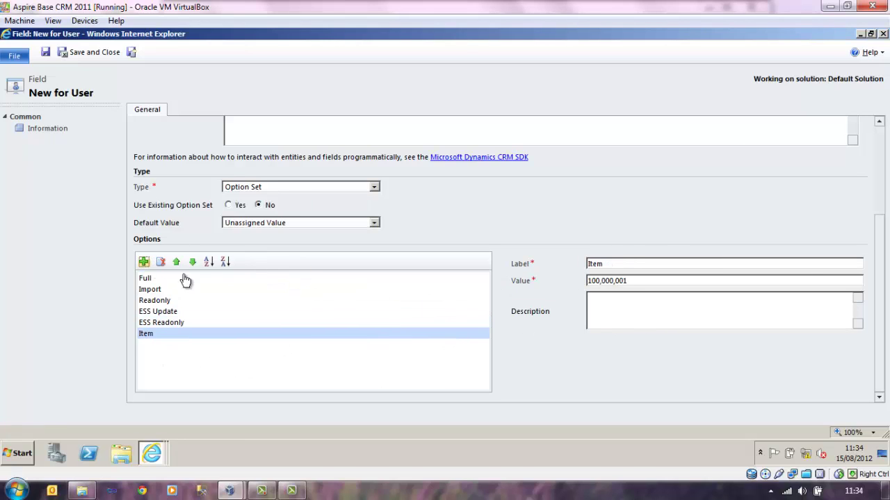
double_click(641, 259)
text(No Licence)
key(Tab)
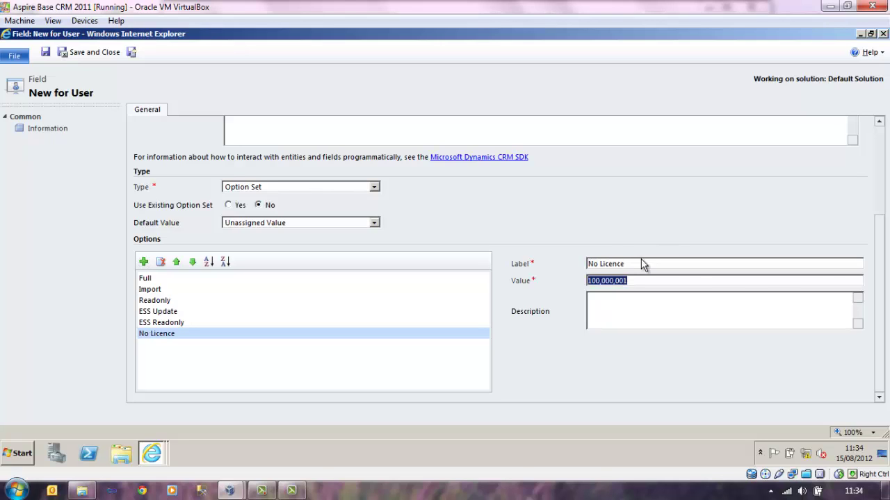
text(0)
click(656, 327)
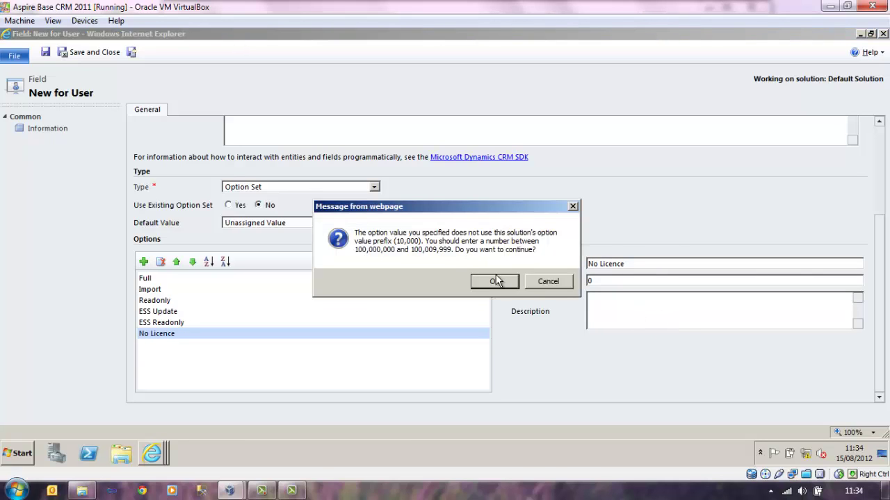
click(496, 281)
Step: Set the option set's default value to No Licence, then save and close the new field
click(302, 223)
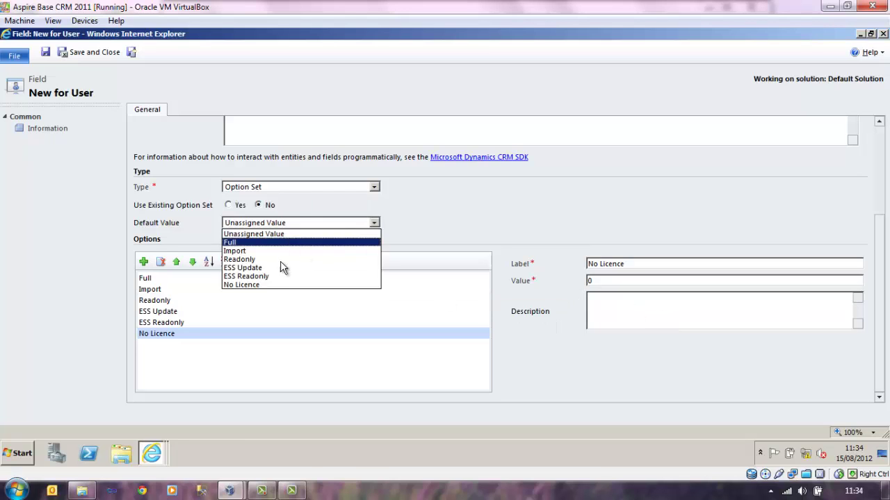
click(270, 285)
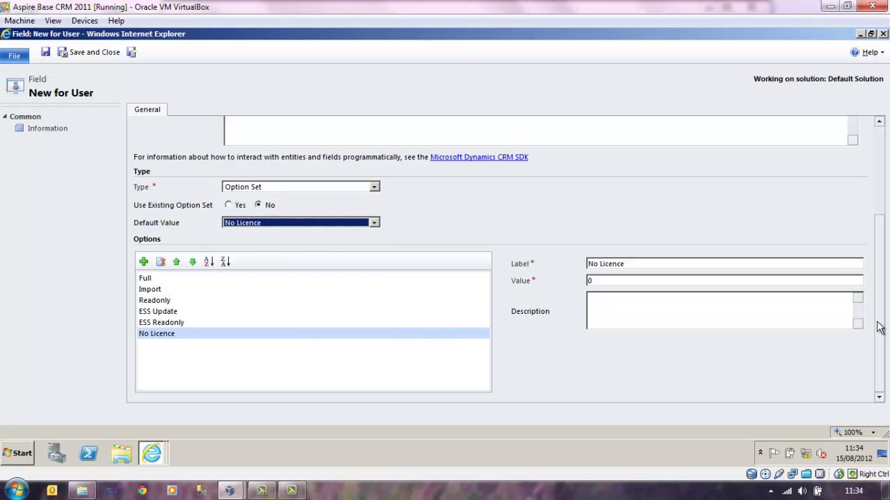
drag(881, 328, 880, 180)
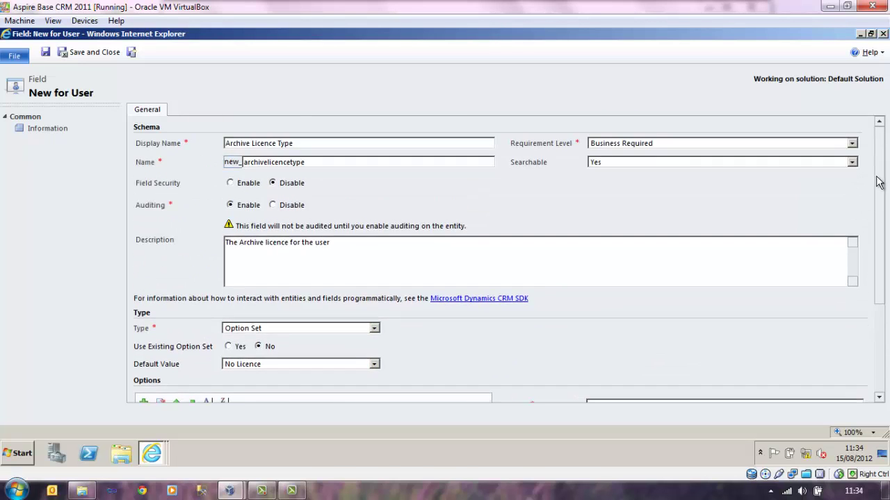
click(103, 55)
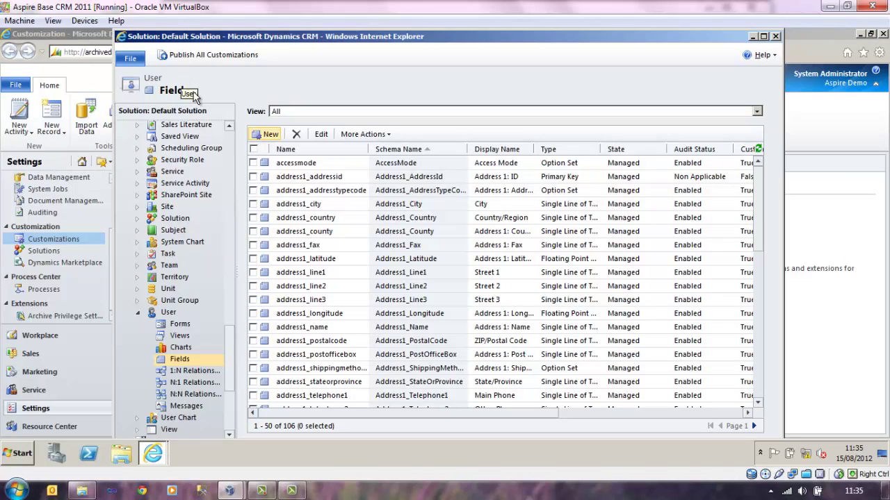
Step: Open the User entity's Main form and place the Archive Licence Type field below User Name in the Account Information section
click(180, 325)
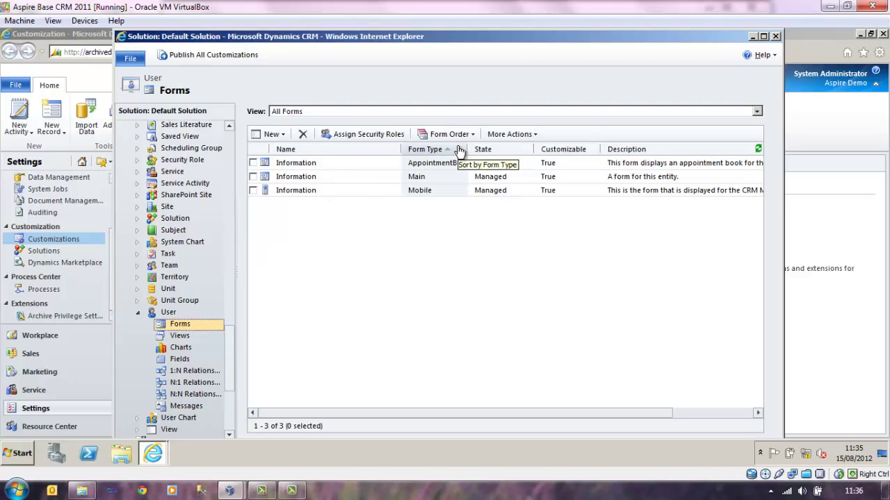
click(304, 179)
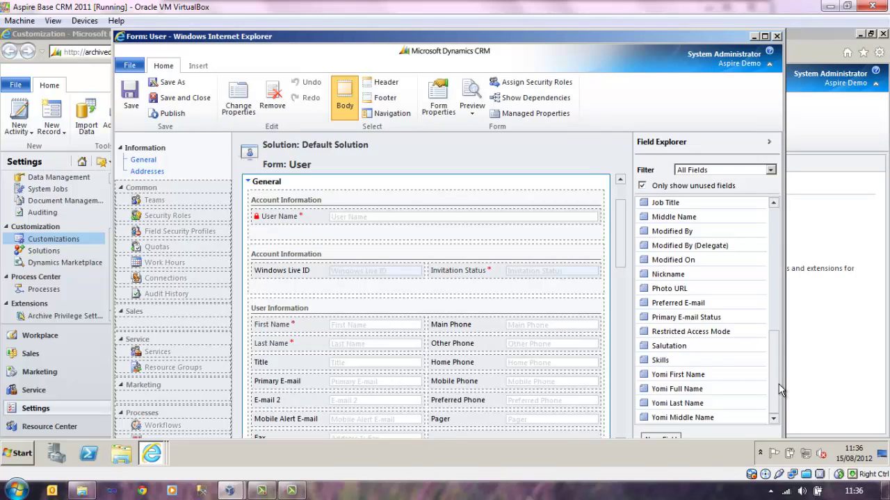
drag(776, 396, 794, 247)
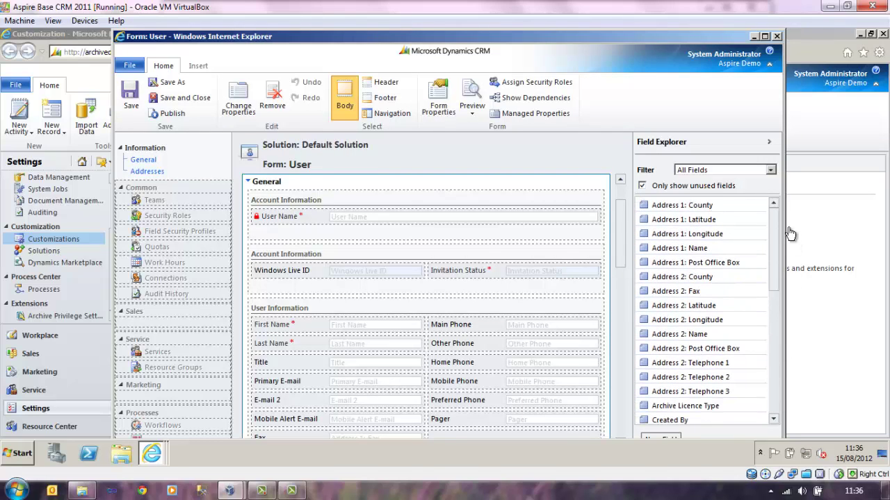
scroll(695, 334, down, 2)
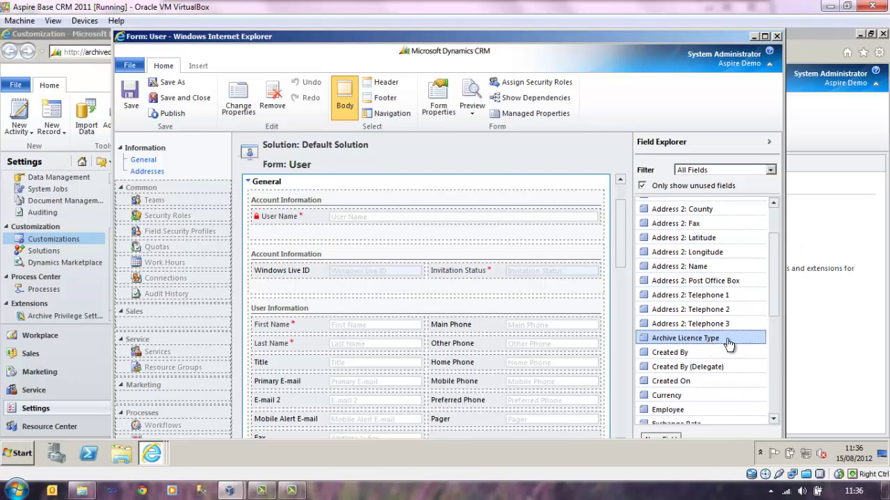
drag(728, 343, 623, 200)
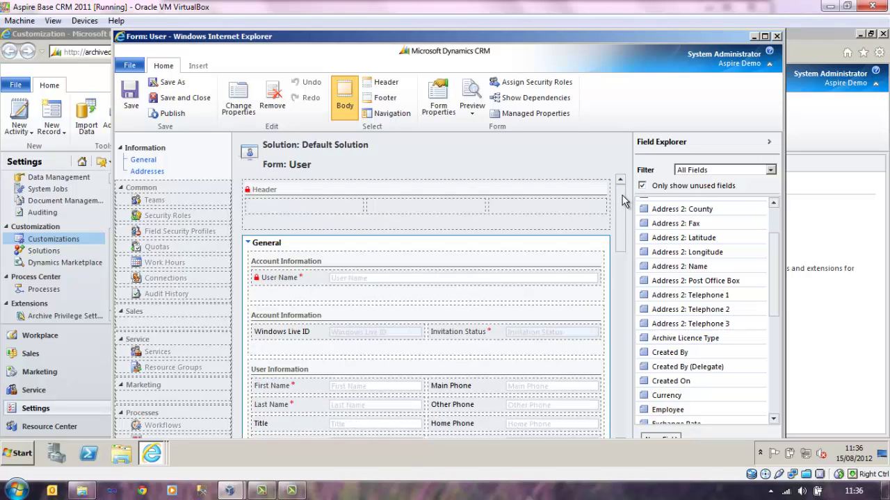
drag(670, 338, 393, 294)
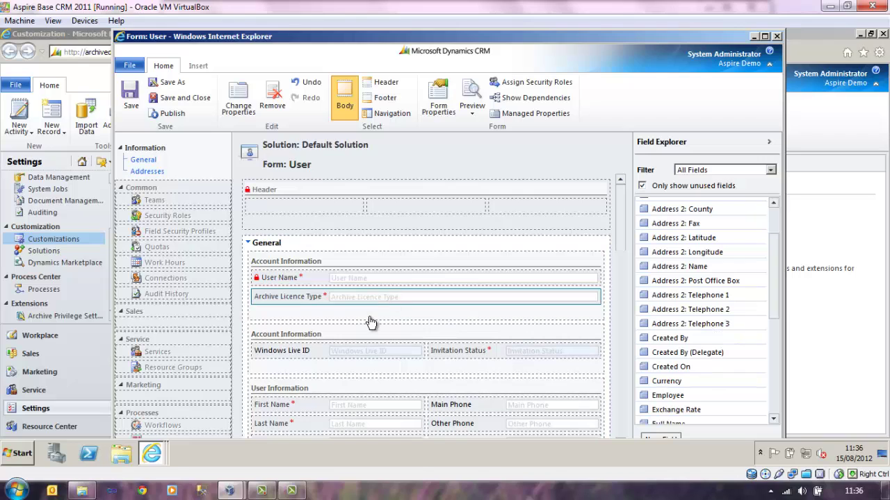
Step: Preview the User form as a create form and check the Archive Licence Type choices and default, then close the preview
click(477, 116)
click(487, 129)
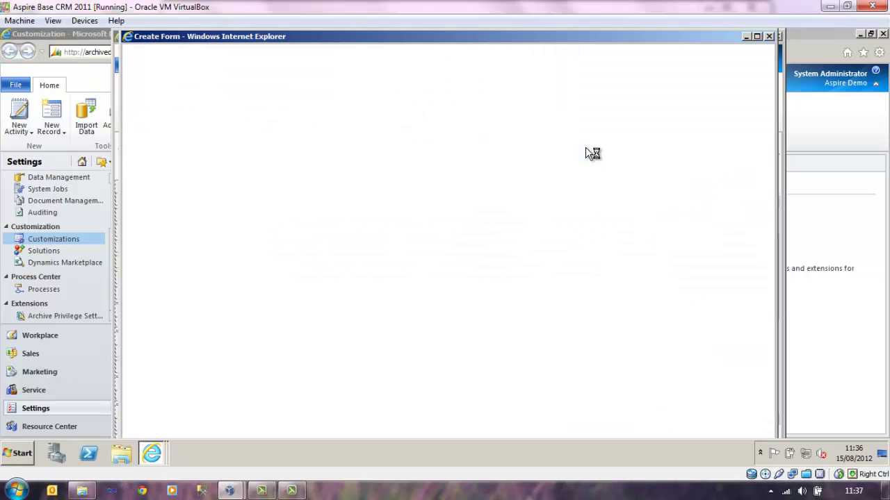
click(654, 189)
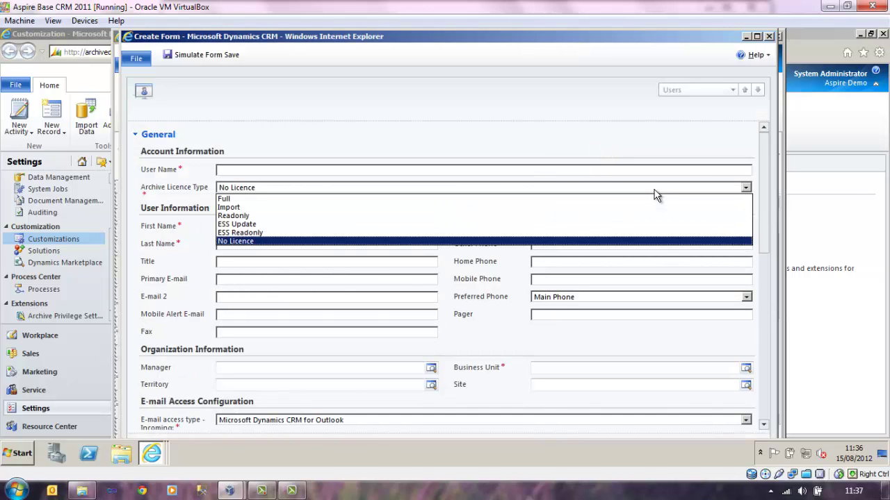
click(652, 189)
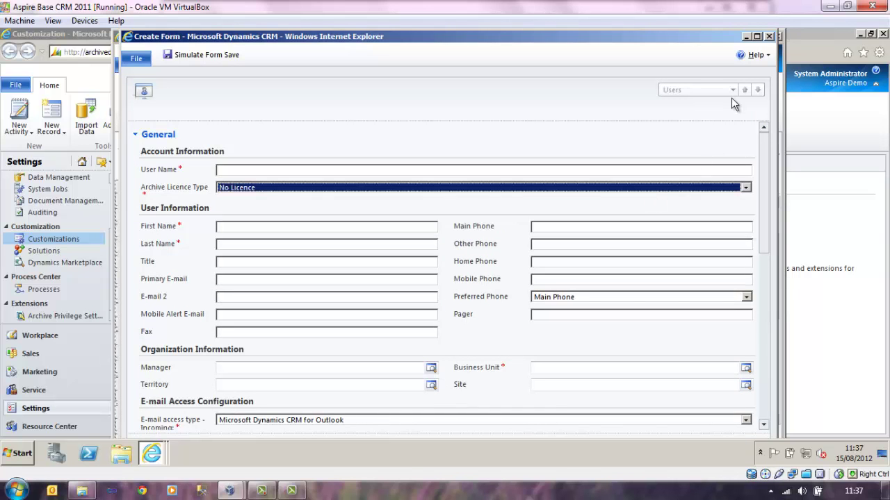
click(769, 36)
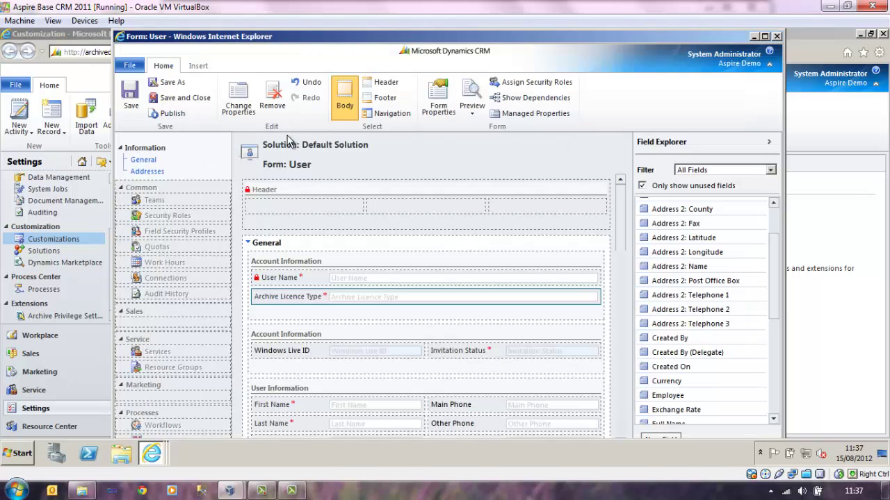
Step: Save and close the User form and publish all customizations in the Default Solution
click(168, 99)
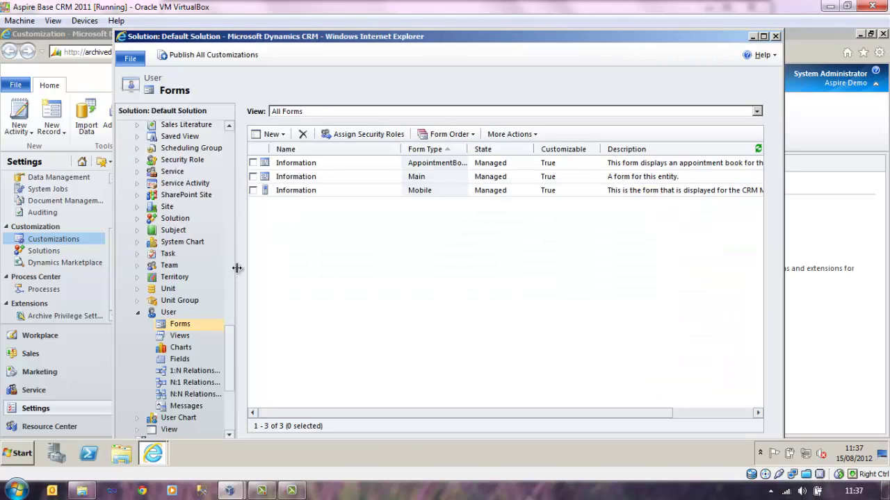
click(233, 60)
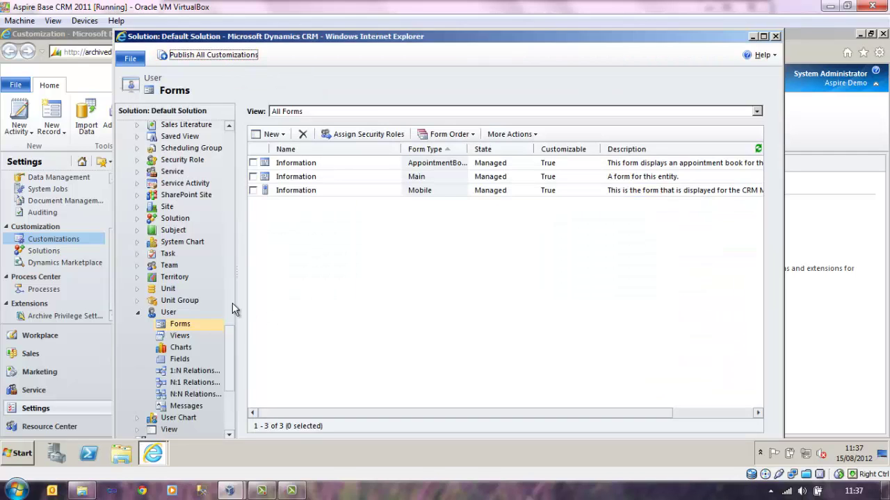
click(169, 314)
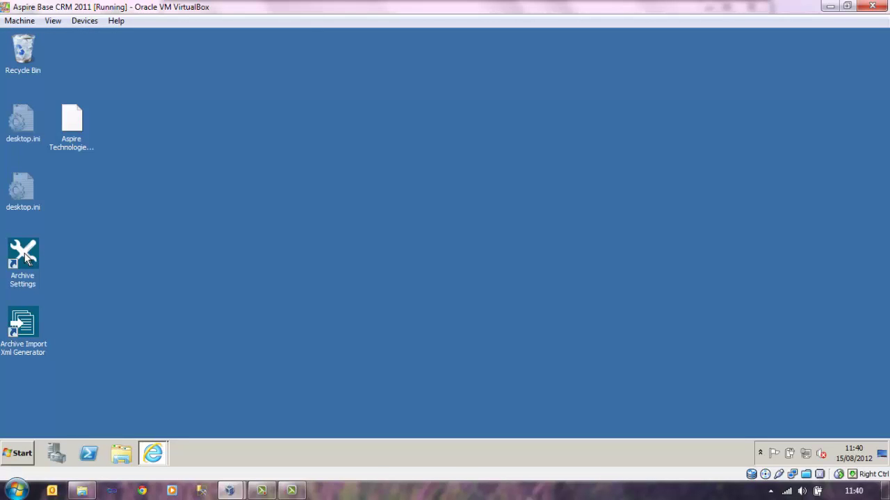
Step: Open Archive Settings from the desktop and set Licence Entity Name to systemuser and Licence UserID Attribute to systemuserid
double_click(23, 256)
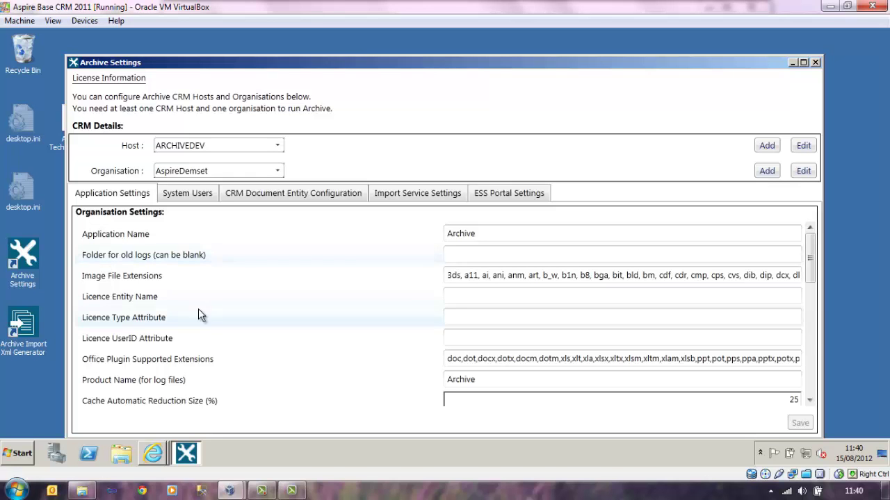
click(514, 297)
text(sy)
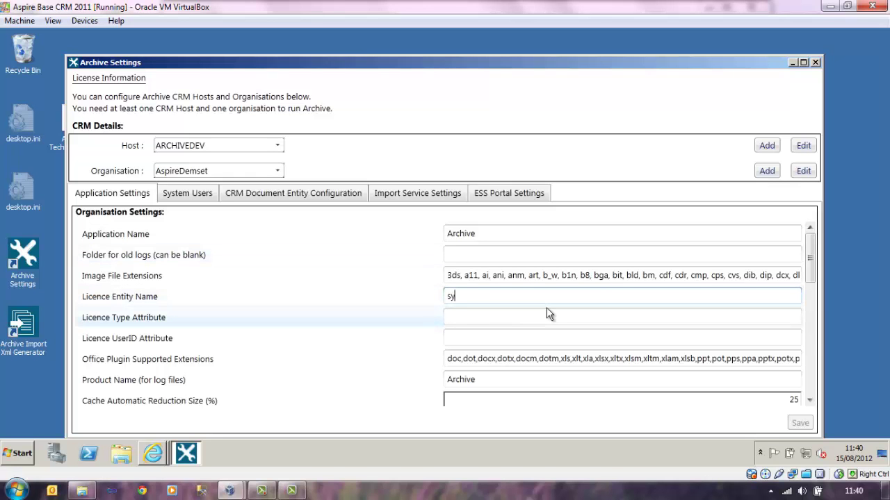
text(stemuser)
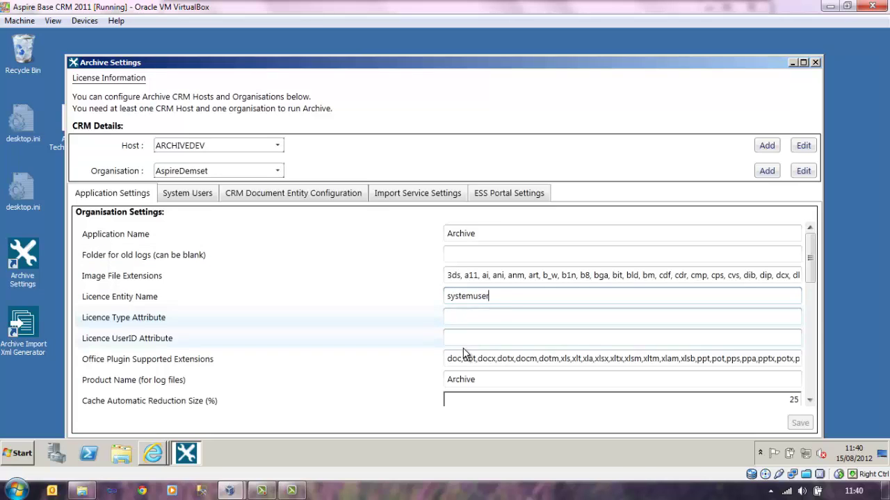
click(480, 339)
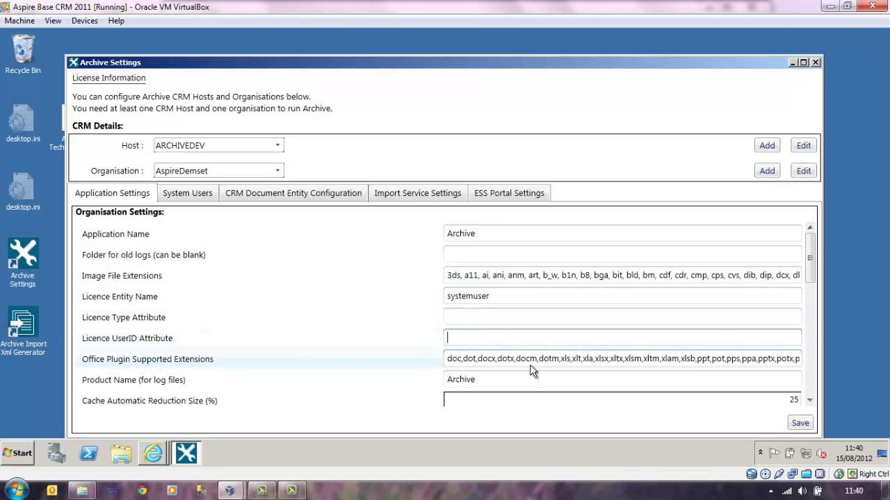
text(systemuserid)
key(Tab)
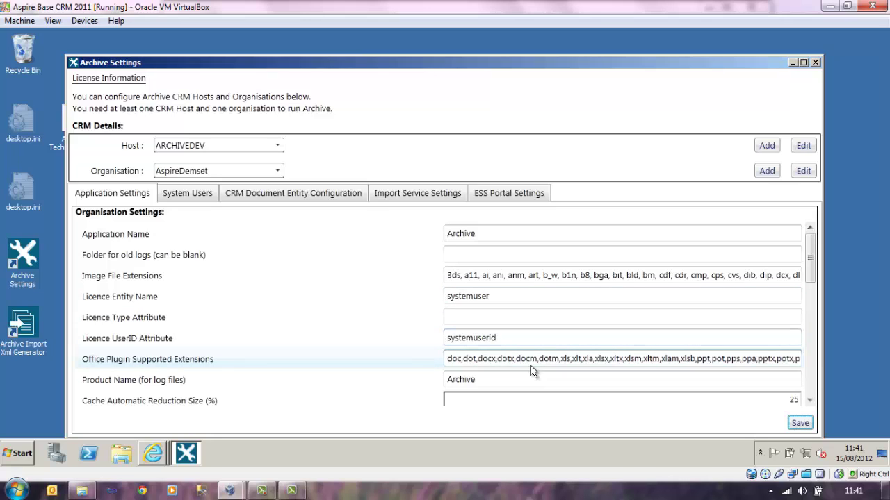
key(Tab)
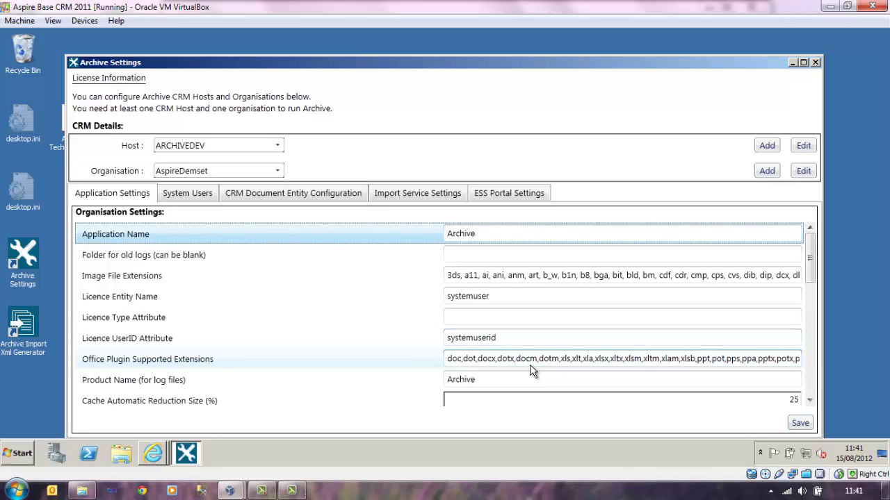
Step: Set the Licence Type Attribute to new_archivelicencetype and save the organisation settings
click(497, 320)
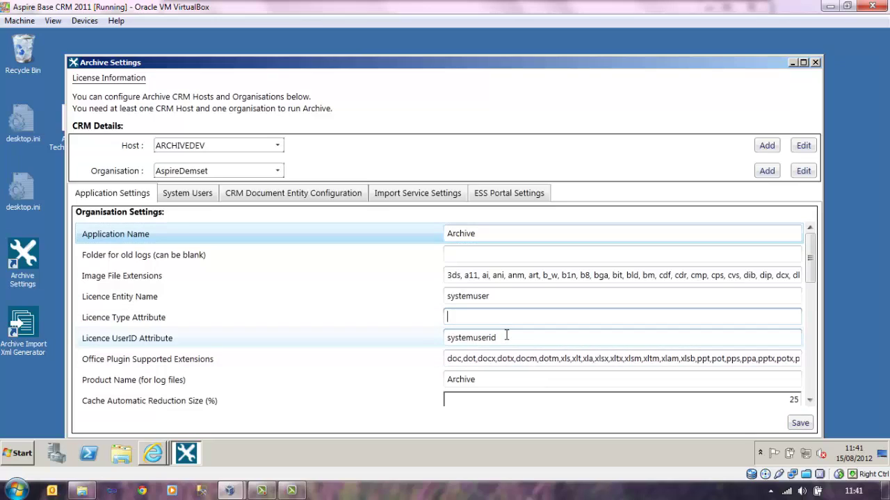
text(new_archivelicencetype)
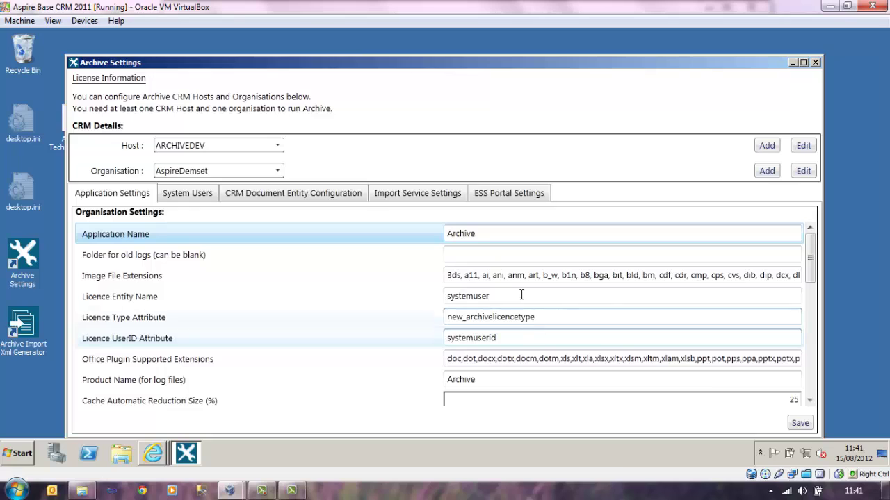
click(799, 422)
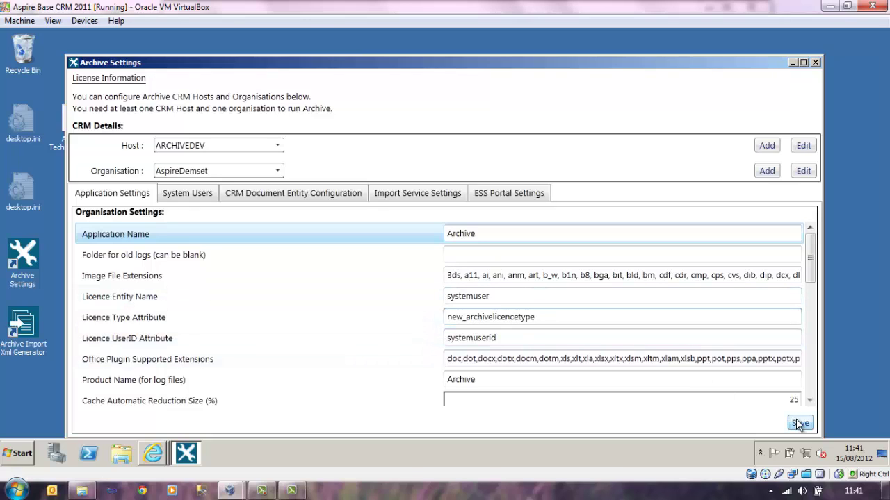